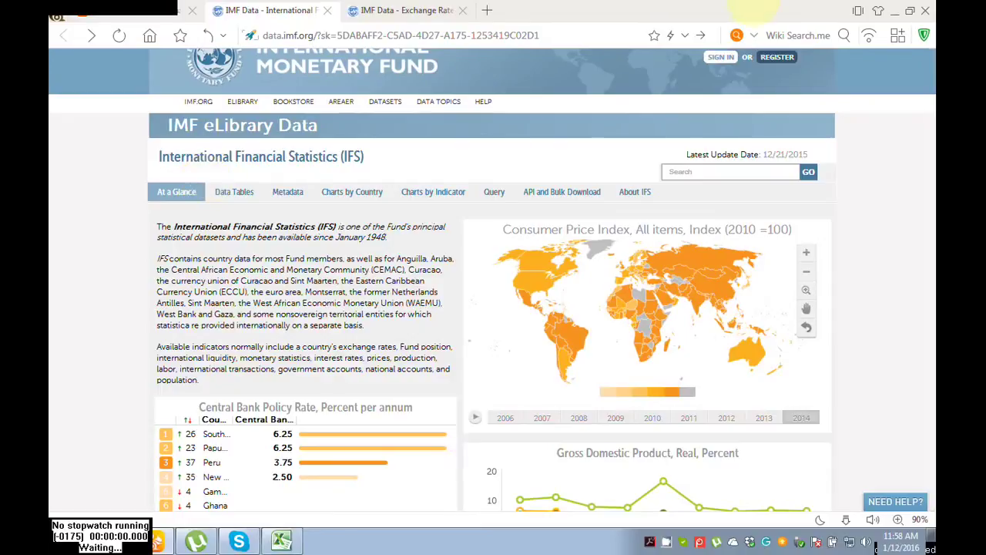
Step: Scroll down the IFS page and open the list of IFS data tables
{"action": "left_click_drag", "start_coordinate": [929, 136], "coordinate": [928, 99]}
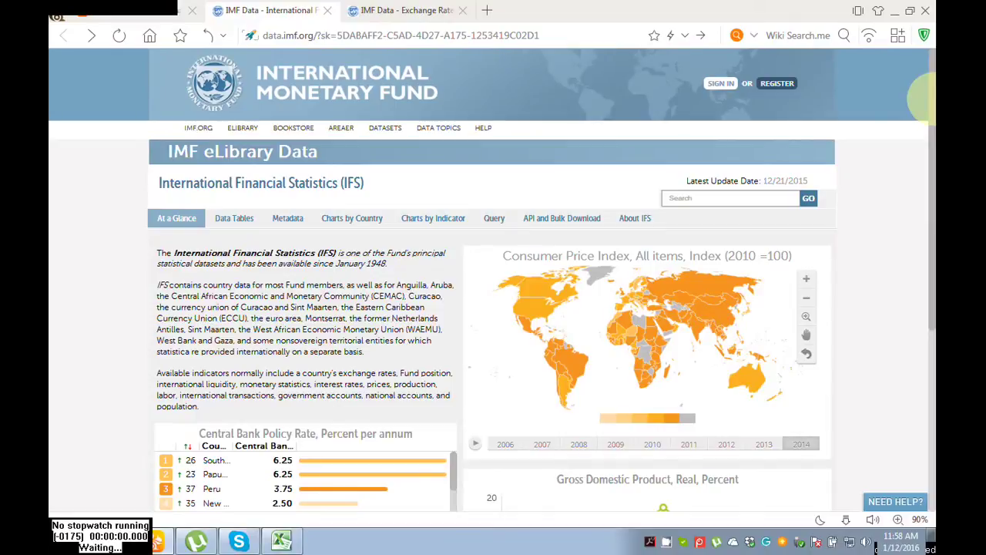
{"action": "scroll", "coordinate": [929, 174], "scroll_direction": "down", "scroll_amount": 1}
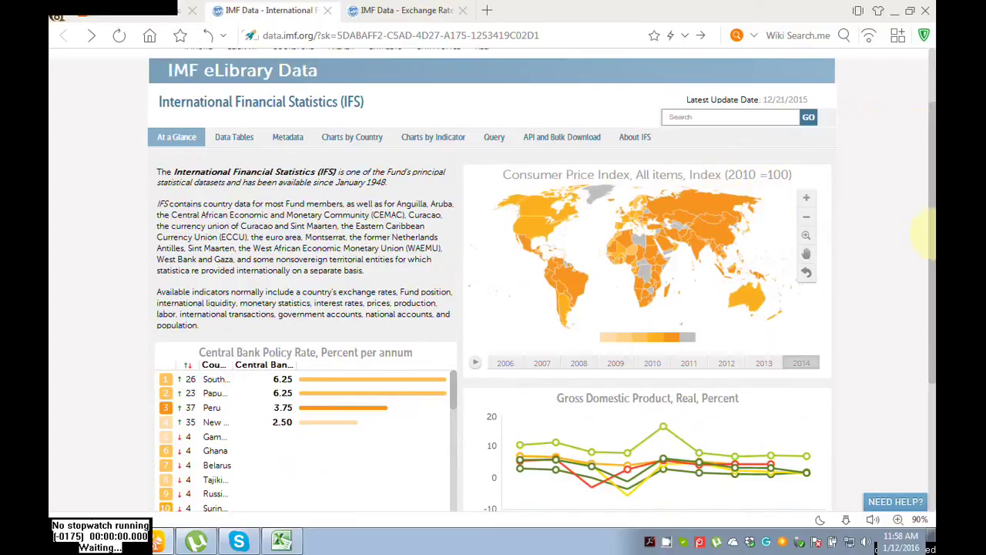
{"action": "left_click_drag", "start_coordinate": [931, 230], "coordinate": [928, 339]}
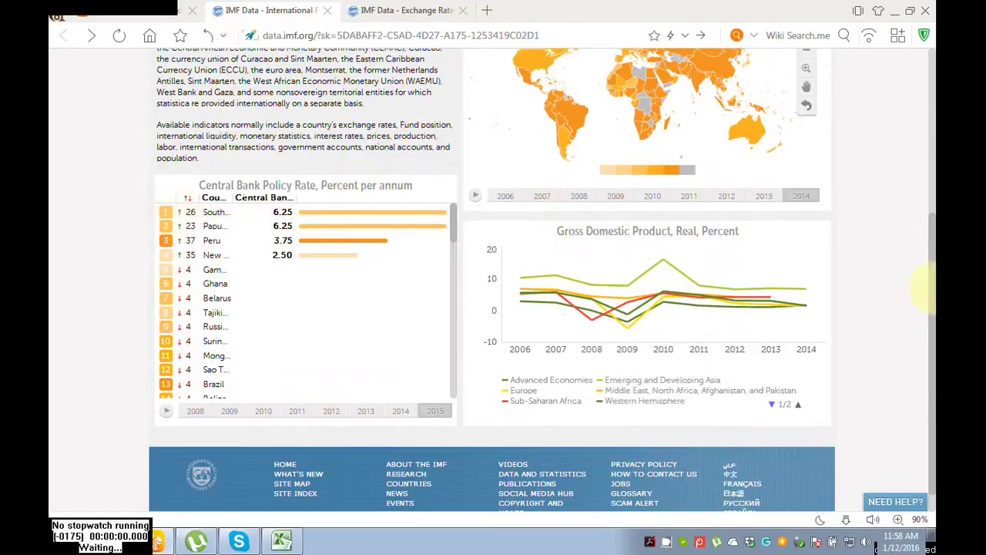
{"action": "left_click_drag", "start_coordinate": [933, 285], "coordinate": [912, 131]}
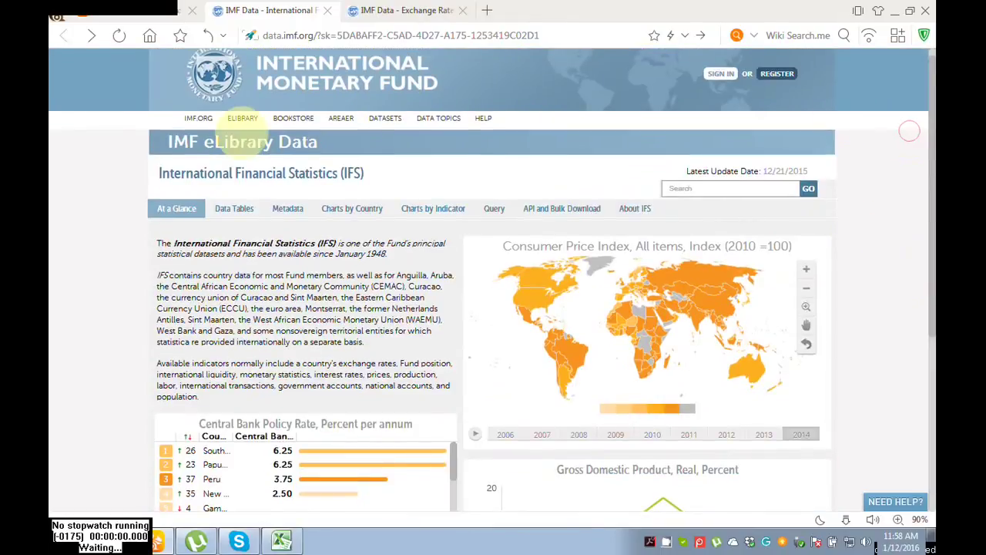
{"action": "left_click", "coordinate": [233, 210]}
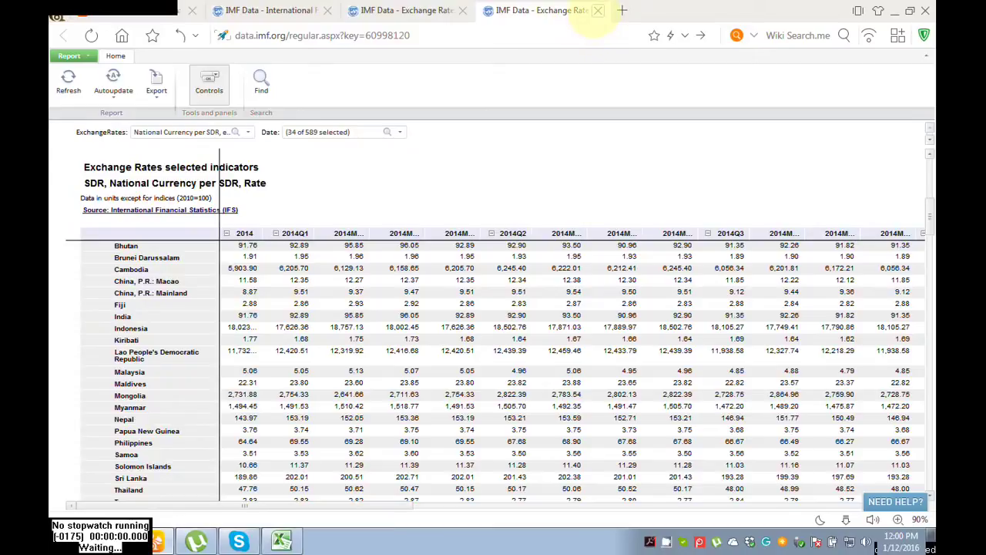
Step: Close both Exchange Rates tabs, leaving the IFS Data Tables page
{"action": "left_click", "coordinate": [598, 10]}
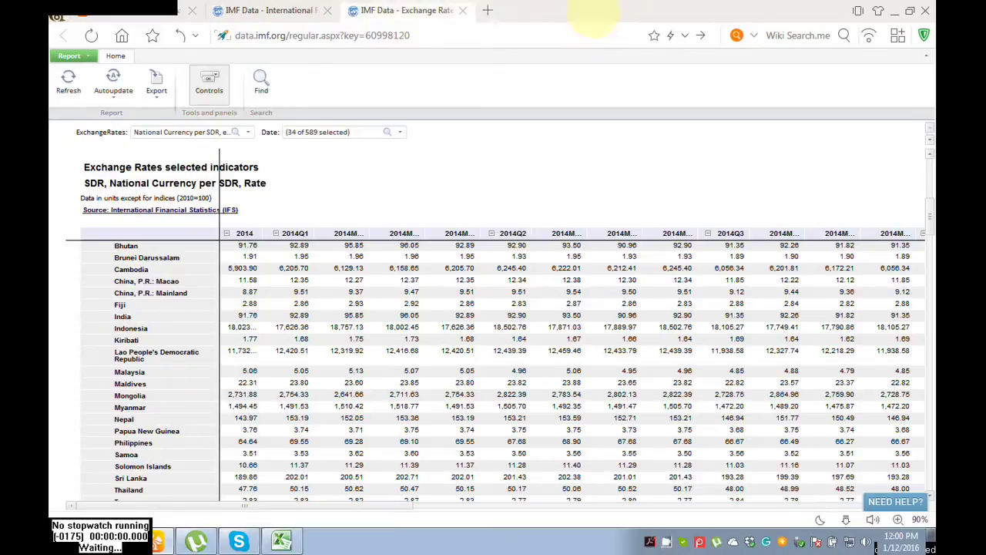
{"action": "left_click", "coordinate": [293, 10]}
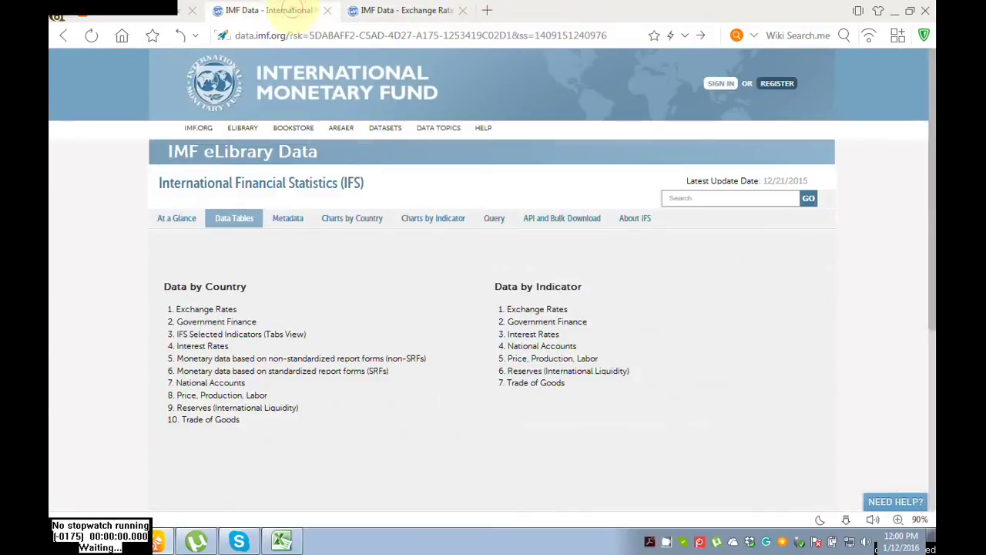
{"action": "left_click", "coordinate": [462, 10]}
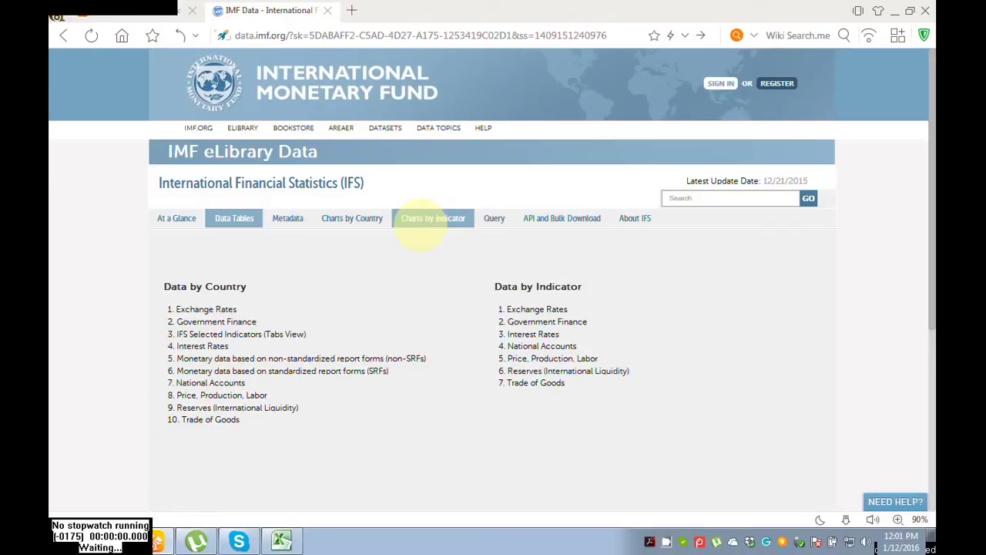
Step: In the IFS Query builder, limit the Time filter to 2005, 2006, 2007 and 2008
{"action": "left_click", "coordinate": [493, 219]}
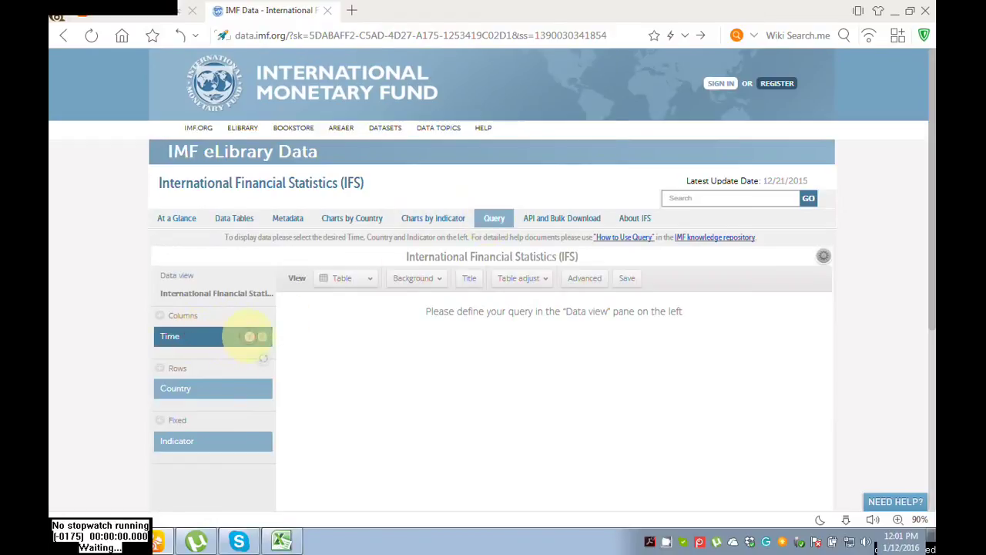
{"action": "left_click", "coordinate": [250, 336]}
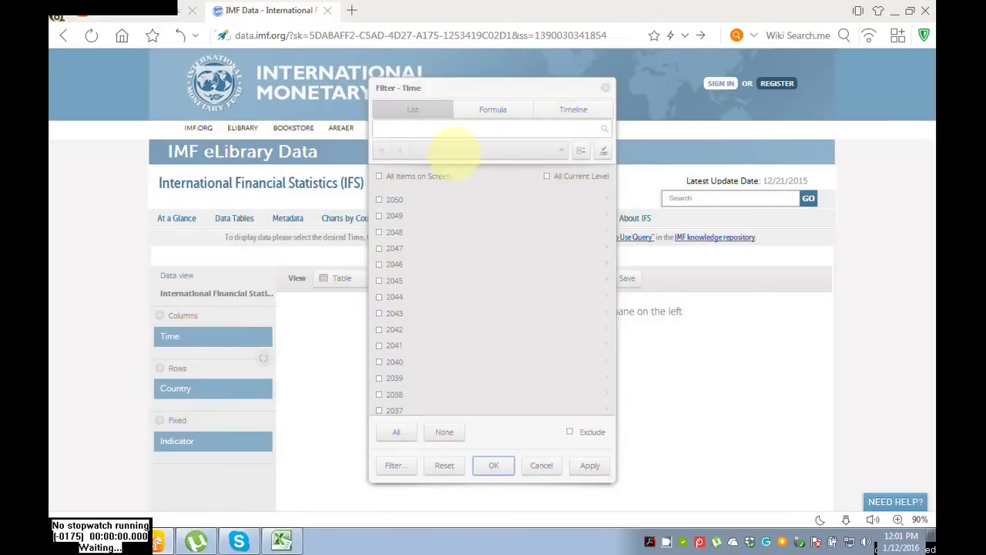
{"action": "left_click", "coordinate": [609, 176]}
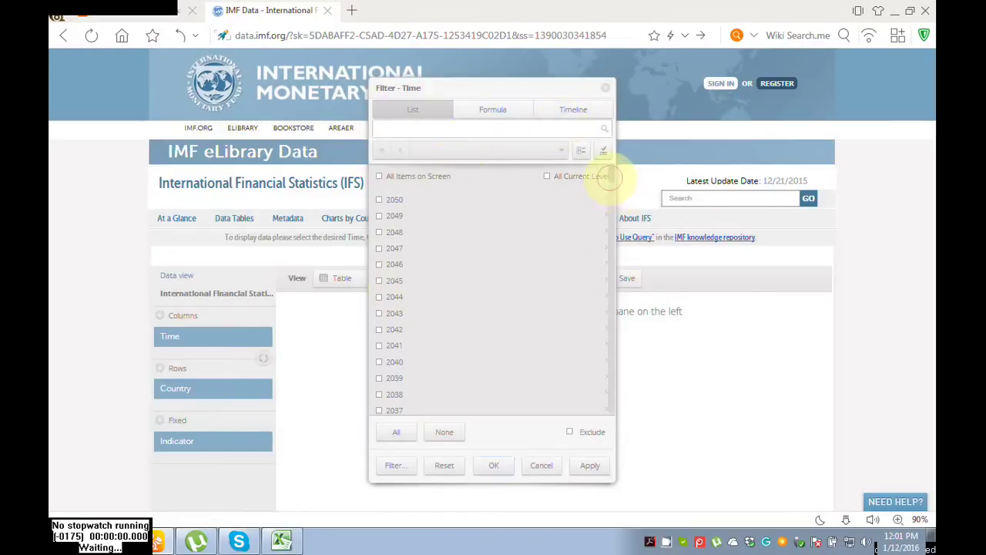
{"action": "left_click_drag", "start_coordinate": [609, 177], "coordinate": [609, 223]}
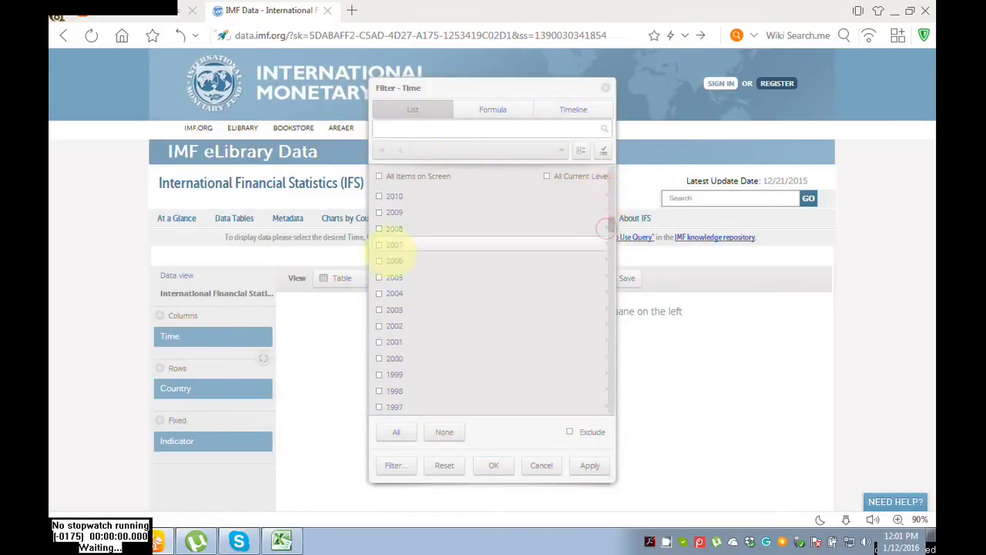
{"action": "left_click", "coordinate": [379, 228]}
{"action": "left_click", "coordinate": [378, 244]}
{"action": "left_click", "coordinate": [378, 261]}
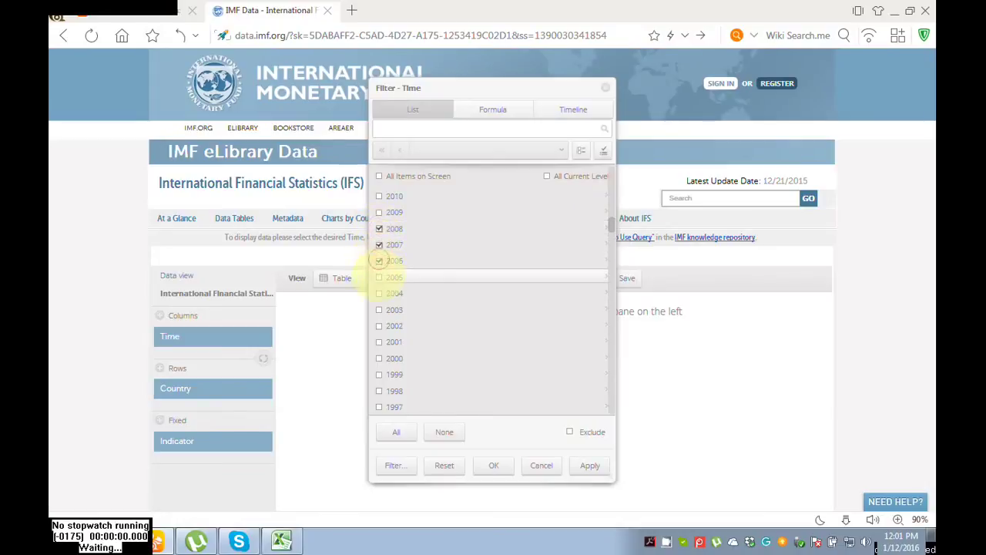
{"action": "left_click", "coordinate": [379, 277]}
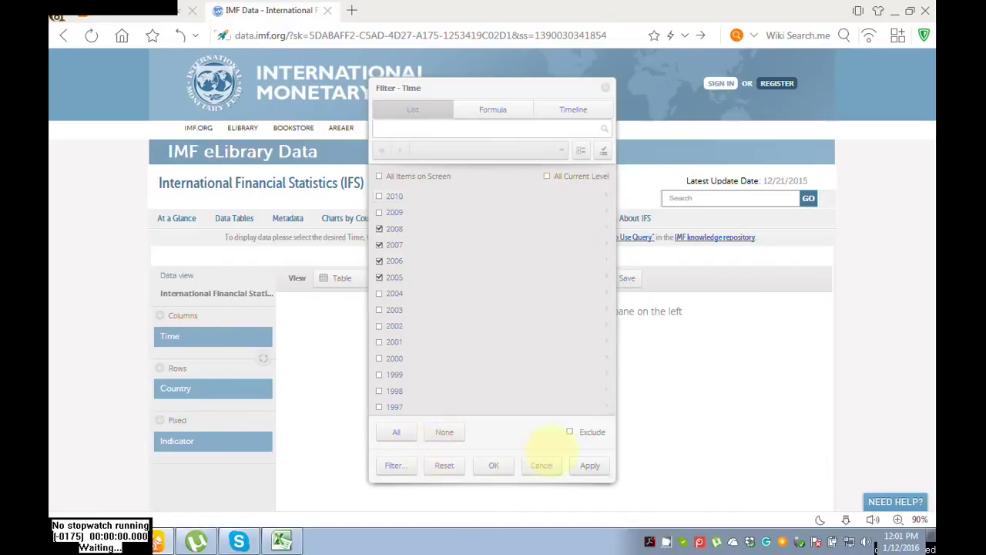
{"action": "left_click", "coordinate": [497, 466]}
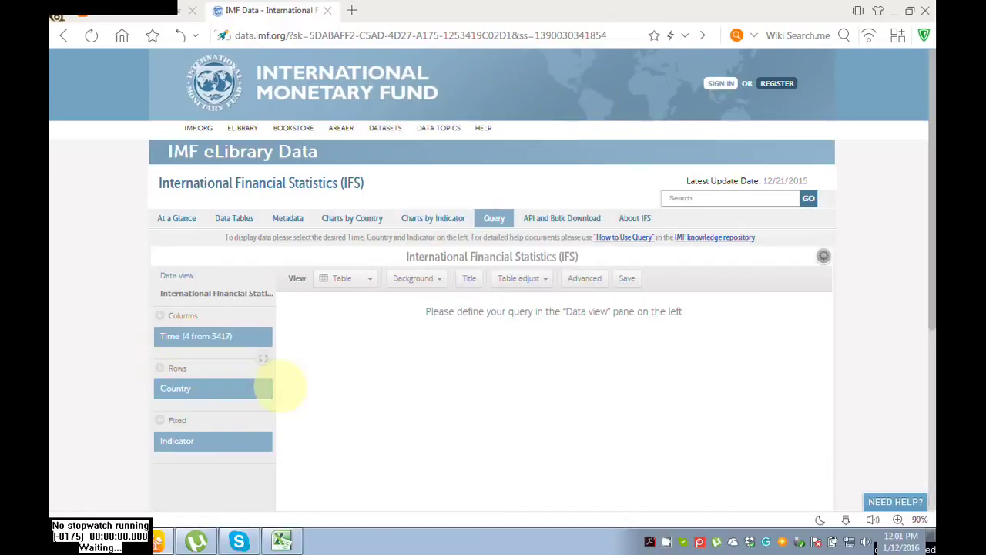
Step: Search the Country filter for India and set it as the row country
{"action": "left_click", "coordinate": [249, 389]}
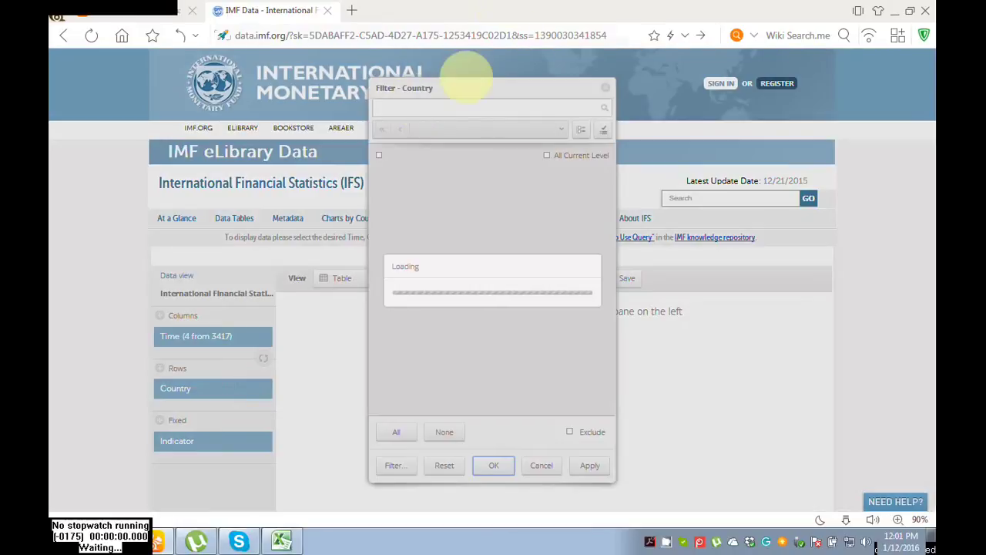
{"action": "left_click", "coordinate": [462, 108]}
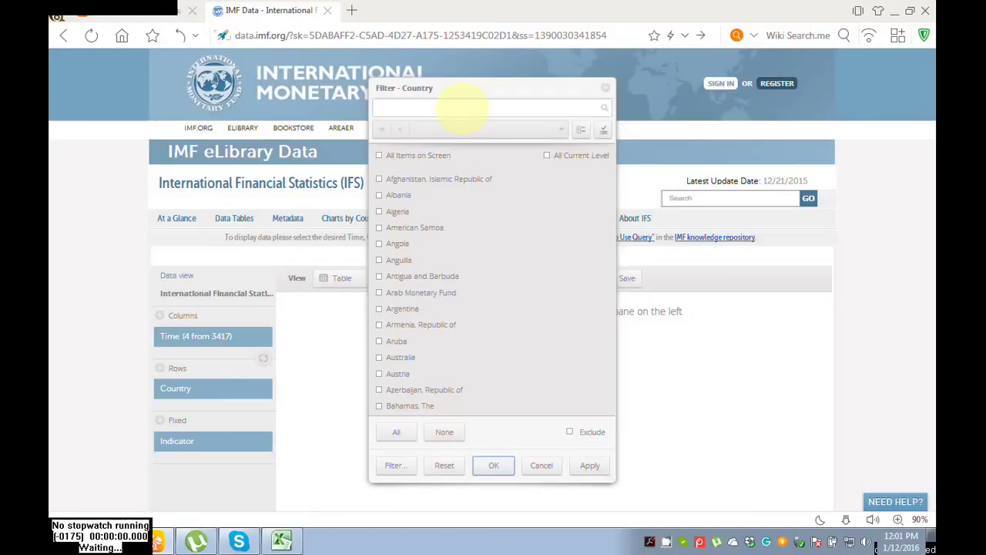
{"action": "left_click", "coordinate": [463, 108]}
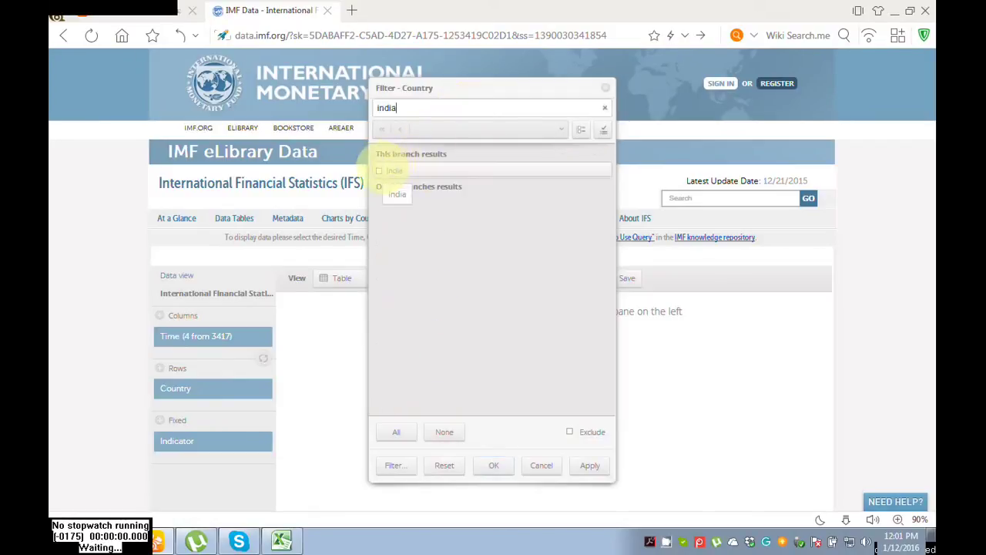
{"action": "left_click", "coordinate": [380, 169]}
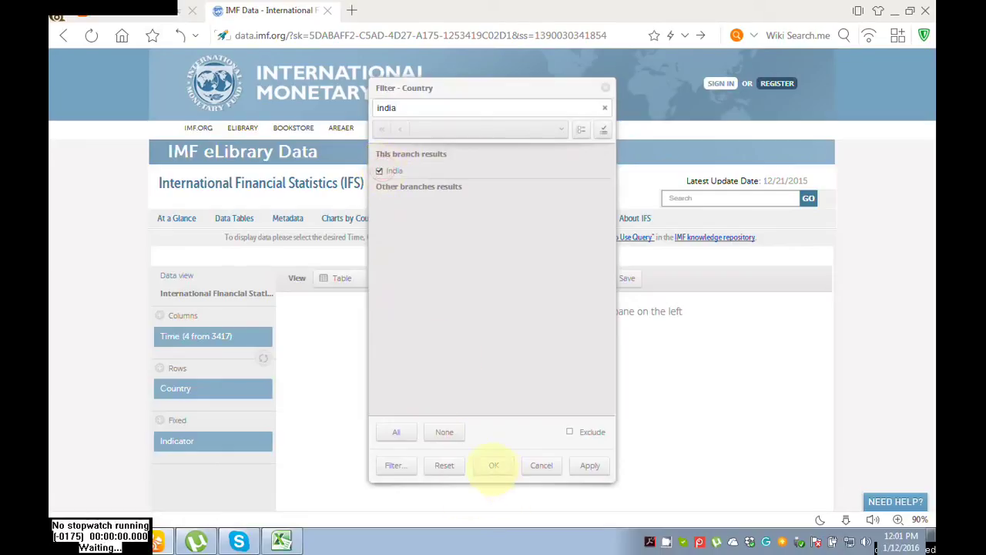
{"action": "left_click", "coordinate": [494, 465]}
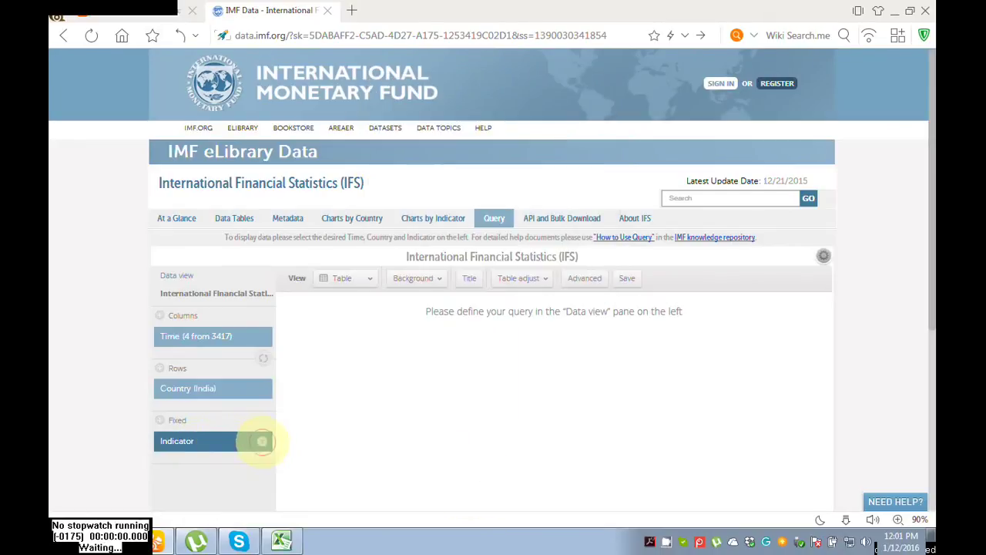
Step: Set the query indicator to Assets, FDI Abroad (BPM5), US Dollars
{"action": "left_click", "coordinate": [262, 441]}
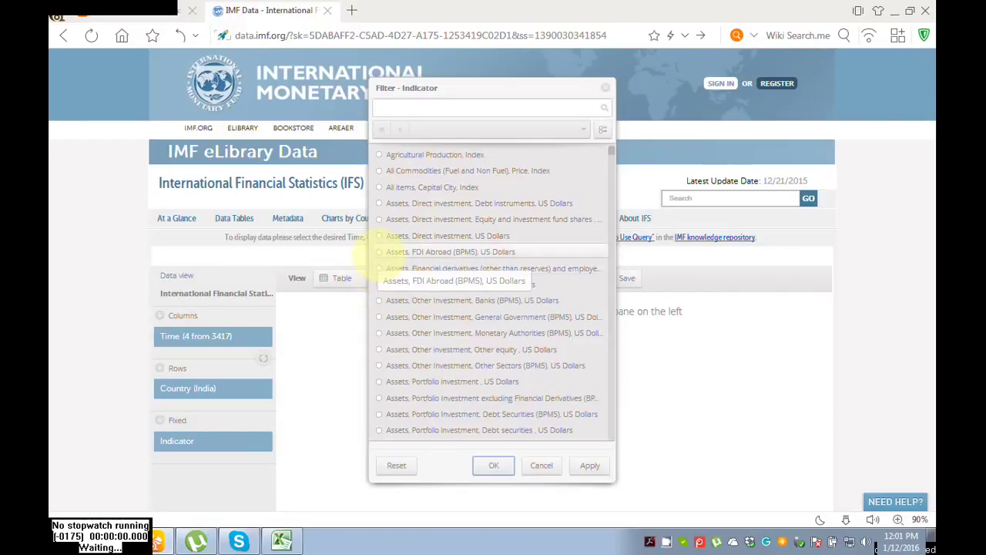
{"action": "left_click", "coordinate": [379, 252]}
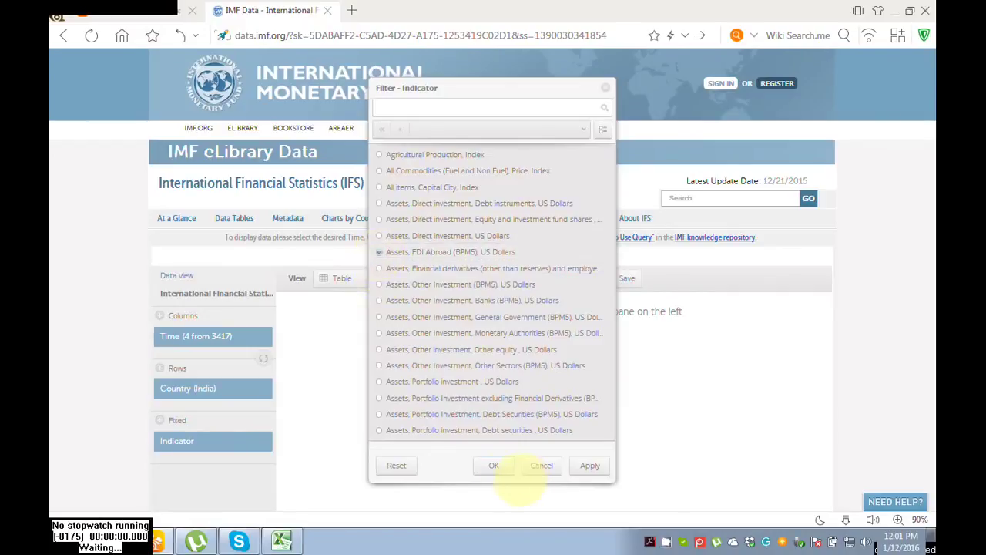
{"action": "left_click", "coordinate": [494, 466]}
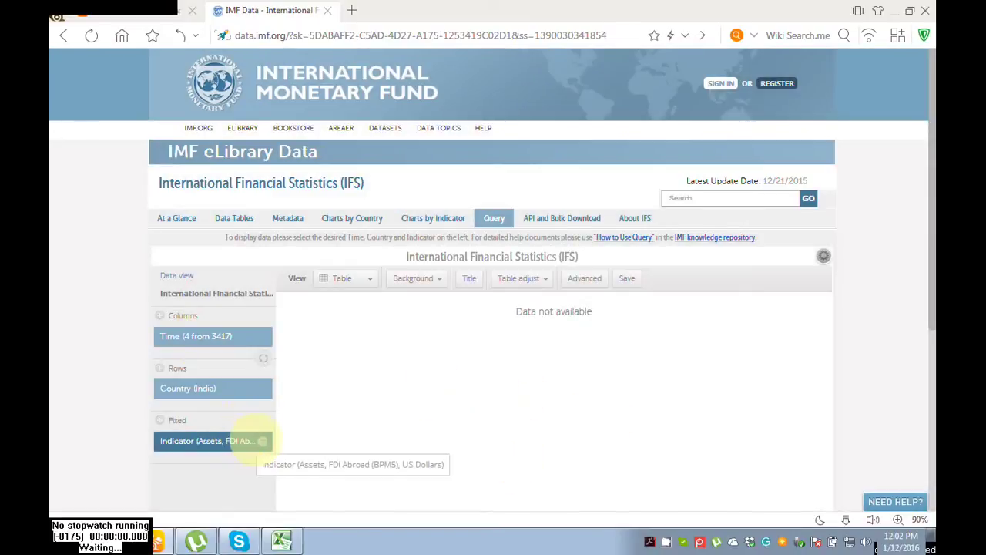
Step: Switch the indicator to Assets, Other Investment (BPM5), US Dollars
{"action": "left_click", "coordinate": [258, 441]}
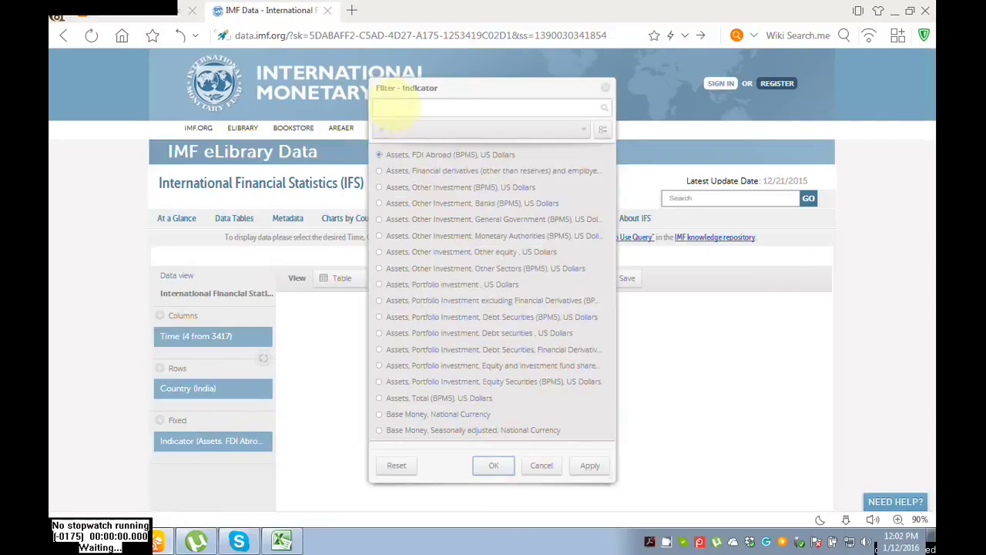
{"action": "left_click", "coordinate": [379, 187]}
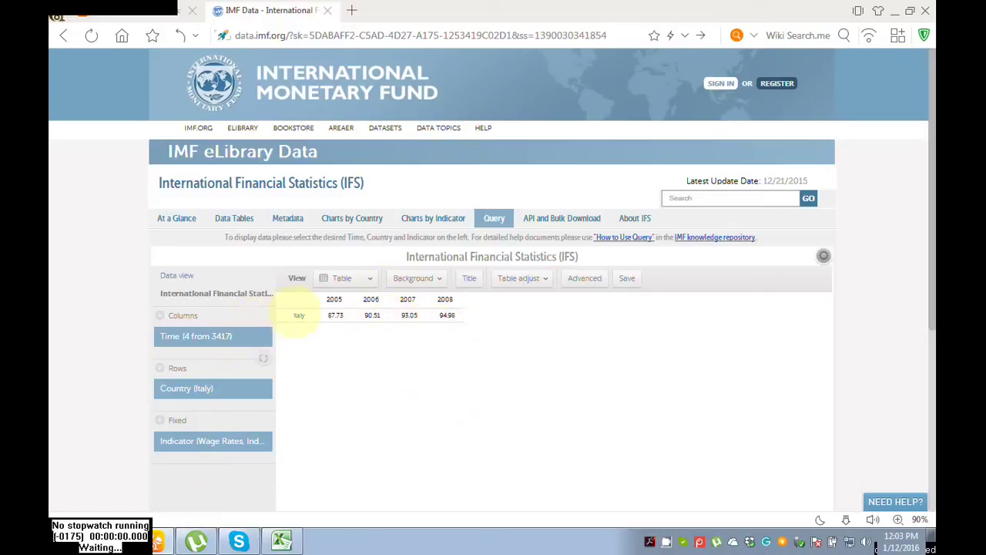
Step: Select the Italy row and export the results table as an .xlsx file
{"action": "left_click", "coordinate": [299, 316]}
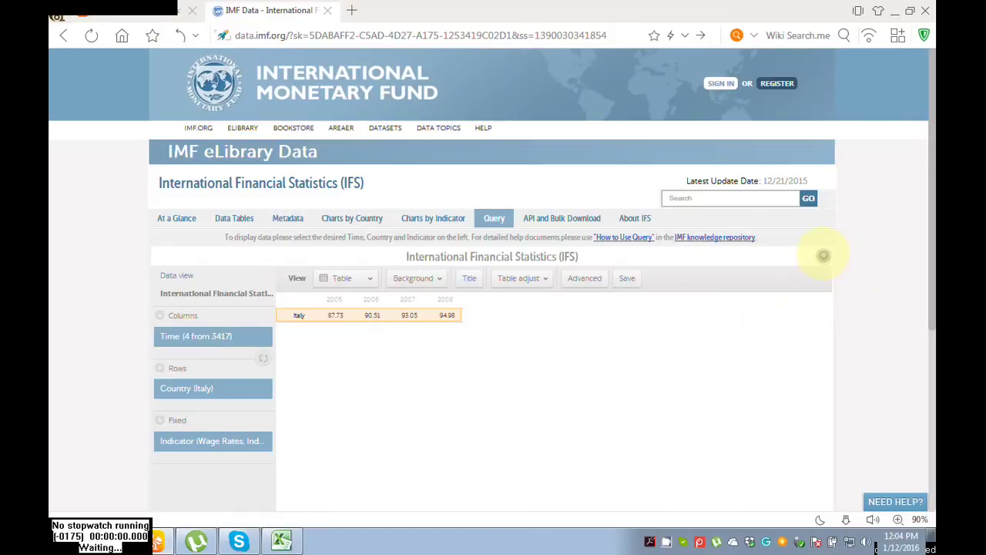
{"action": "left_click", "coordinate": [823, 255]}
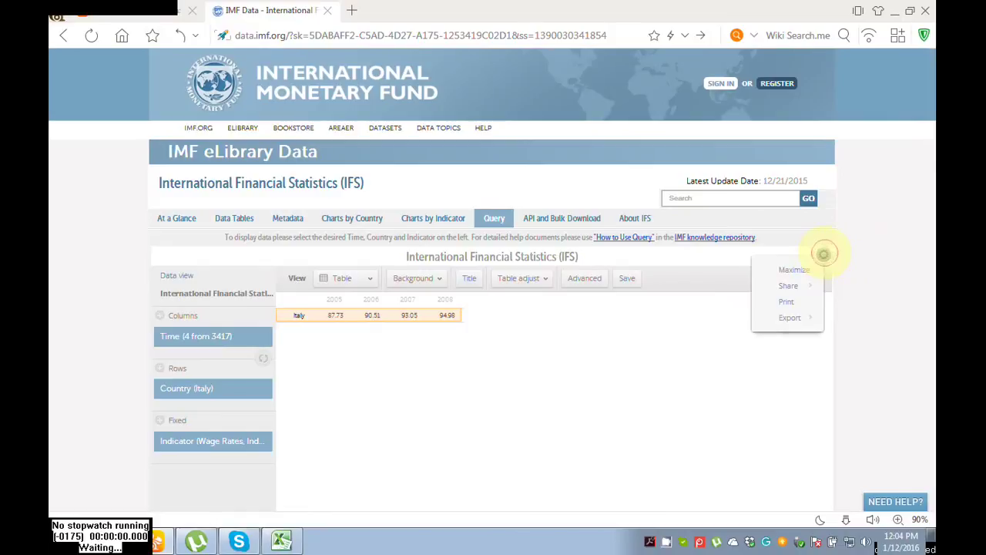
{"action": "mouse_move", "coordinate": [793, 317]}
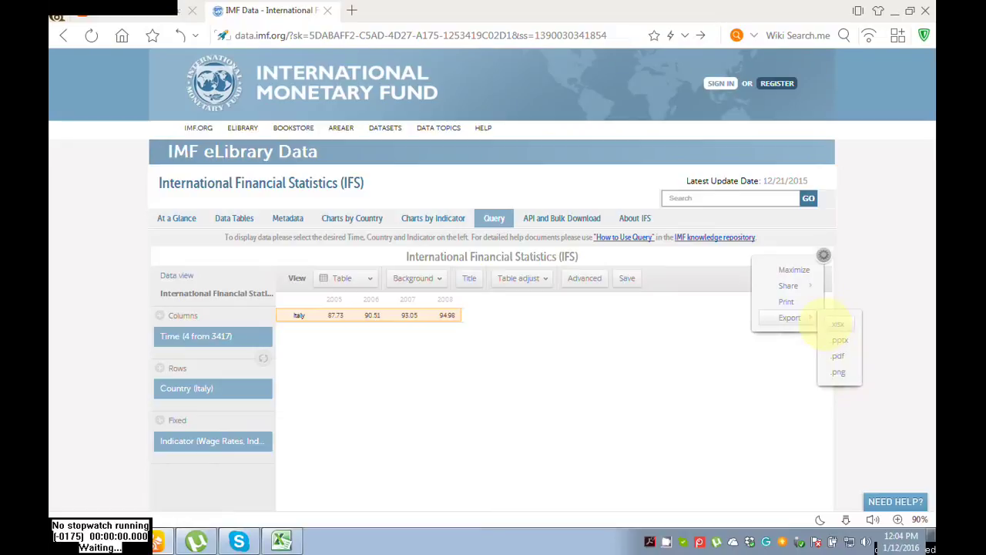
{"action": "left_click", "coordinate": [829, 324]}
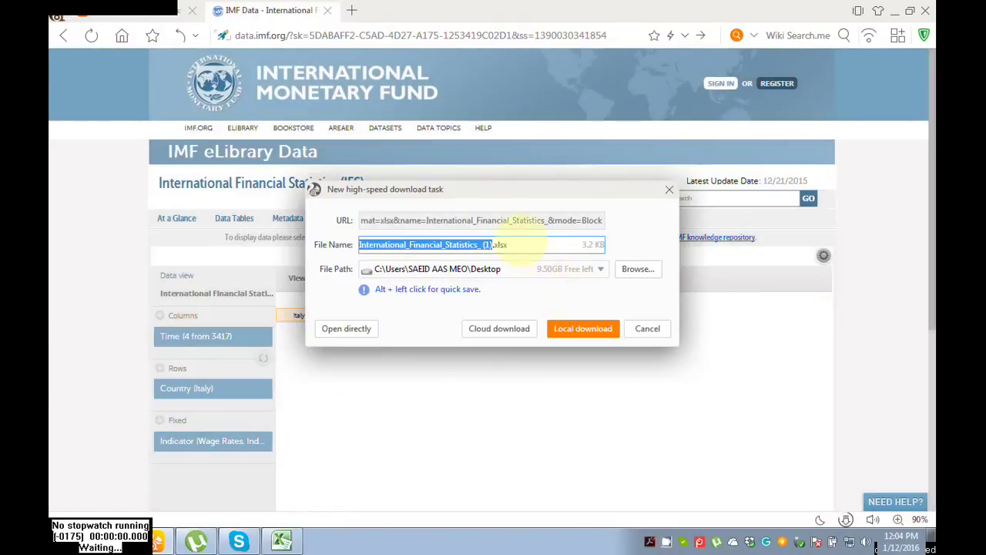
Step: Download International_Financial_Statistics_(1).xlsx locally to the Desktop
{"action": "left_click", "coordinate": [583, 328]}
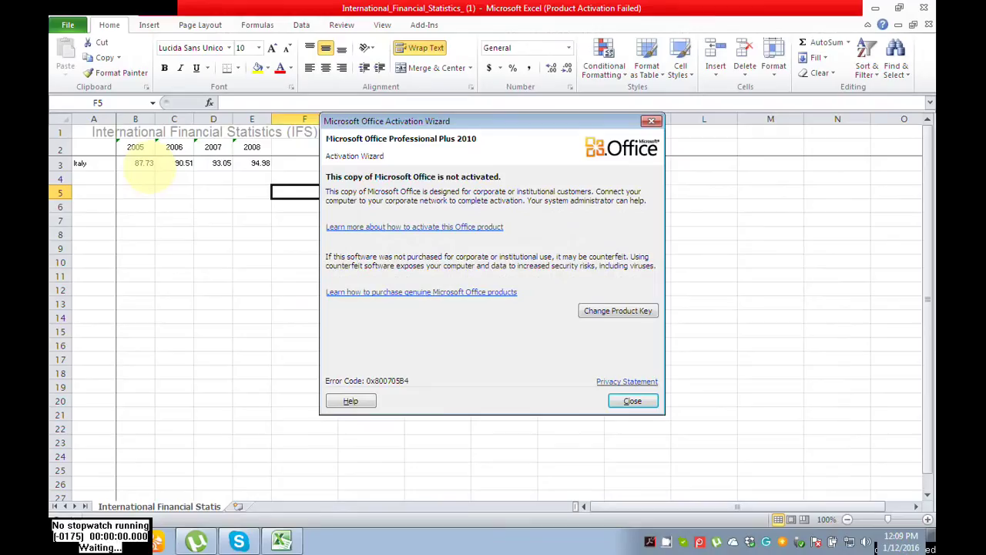
Step: Close the Microsoft Office Activation Wizard over the IFS worksheet
{"action": "left_click", "coordinate": [632, 401]}
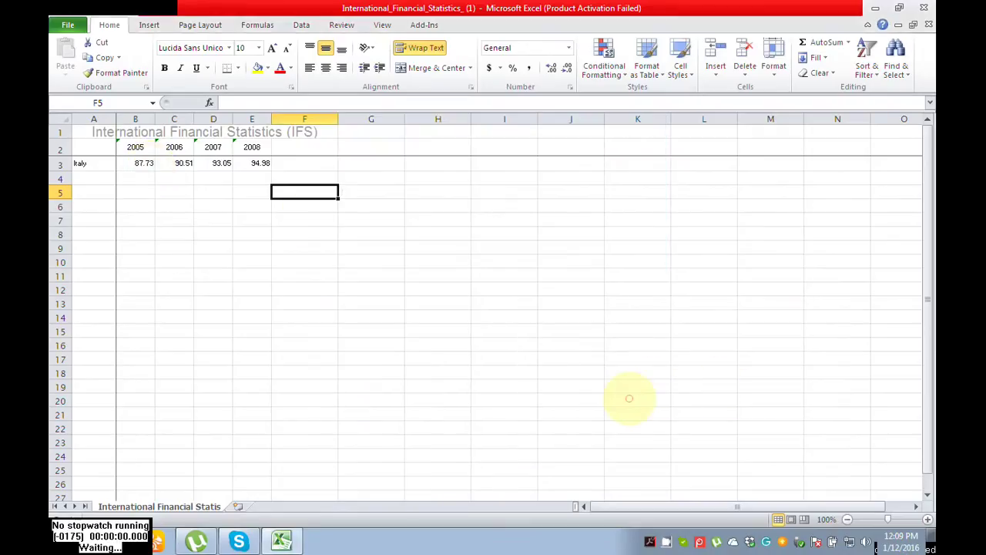